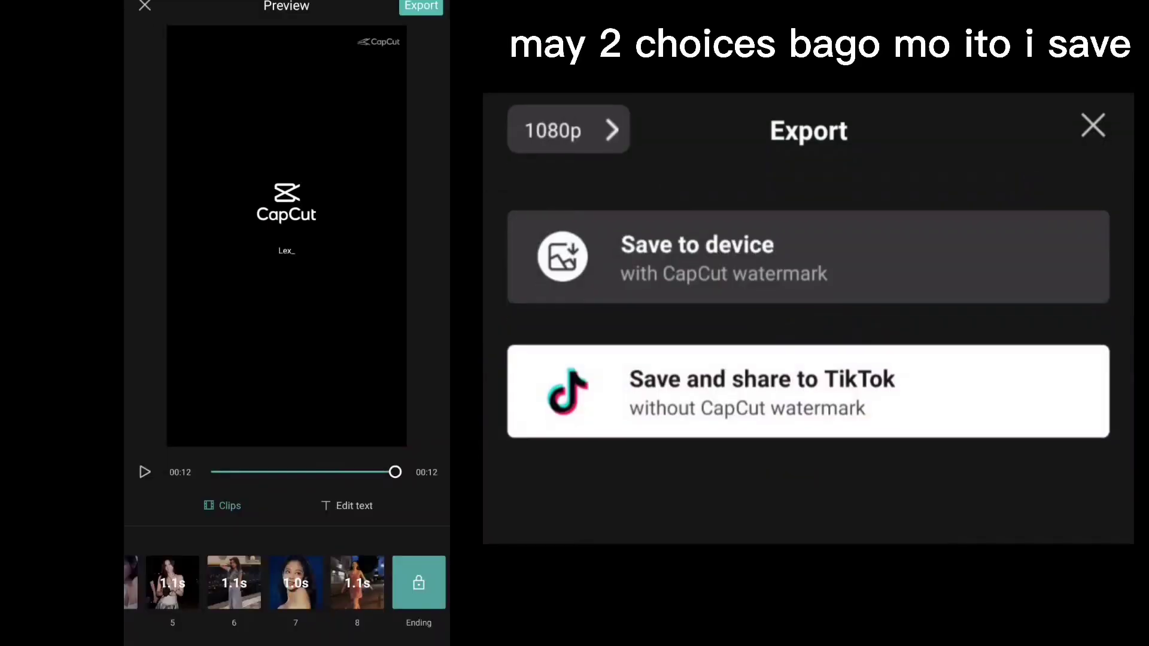
Step: Open the Export sheet for the eight-clip slideshow, keeping the 1080p resolution
{"action": "left_click", "coordinate": [421, 7]}
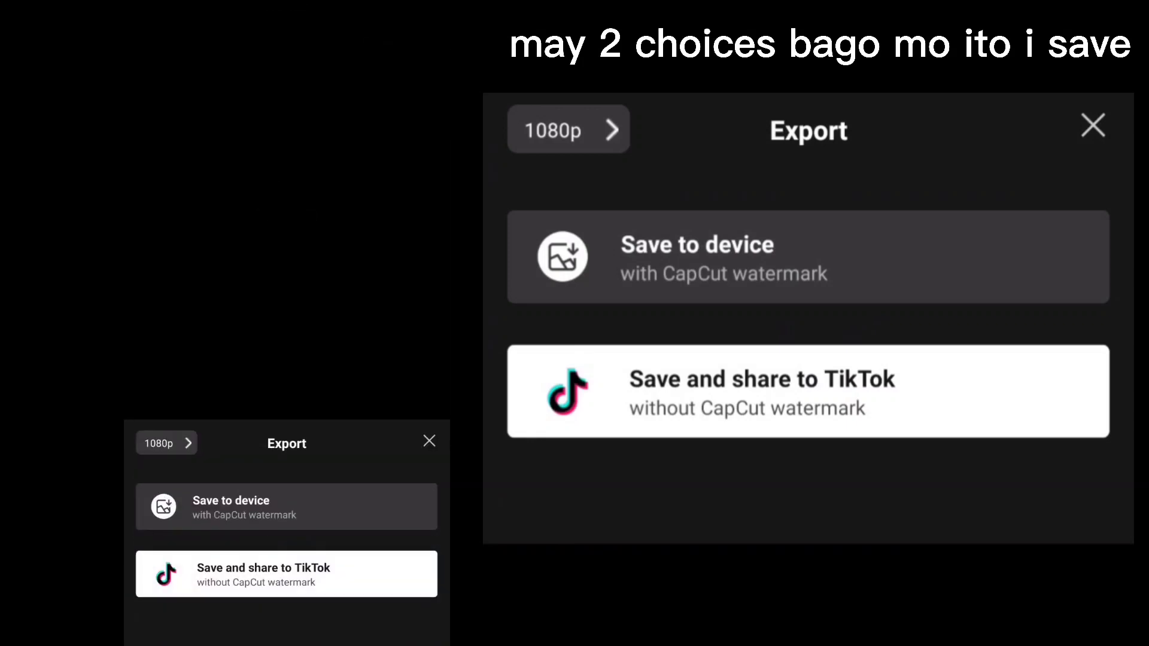